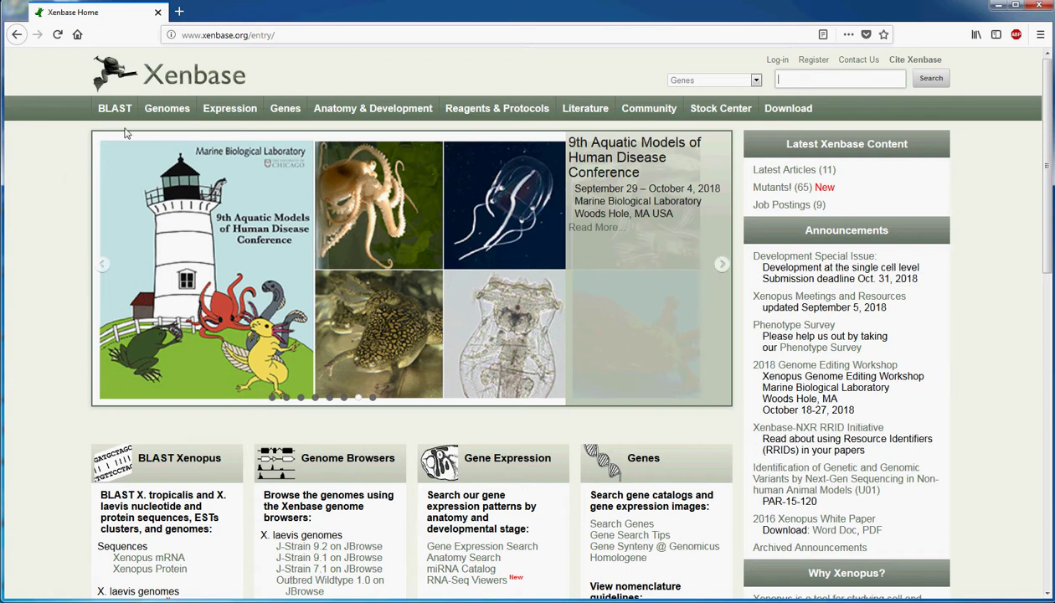
Open the X. laevis 9.2 (J-Strain) genome on JBrowse.
{"action": "mouse_move", "coordinate": [163, 113]}
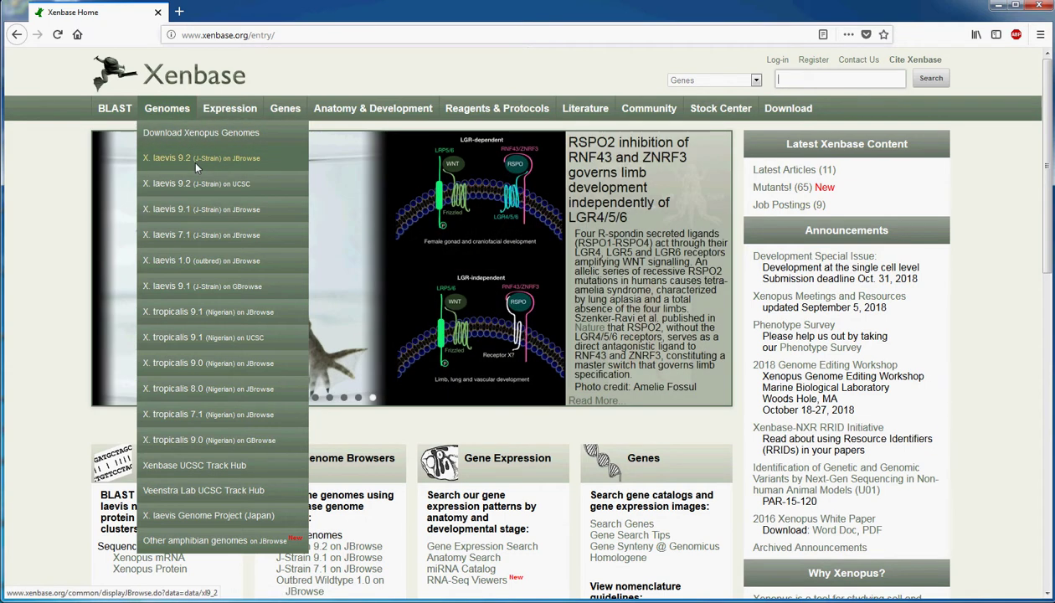
{"action": "left_click", "coordinate": [195, 159]}
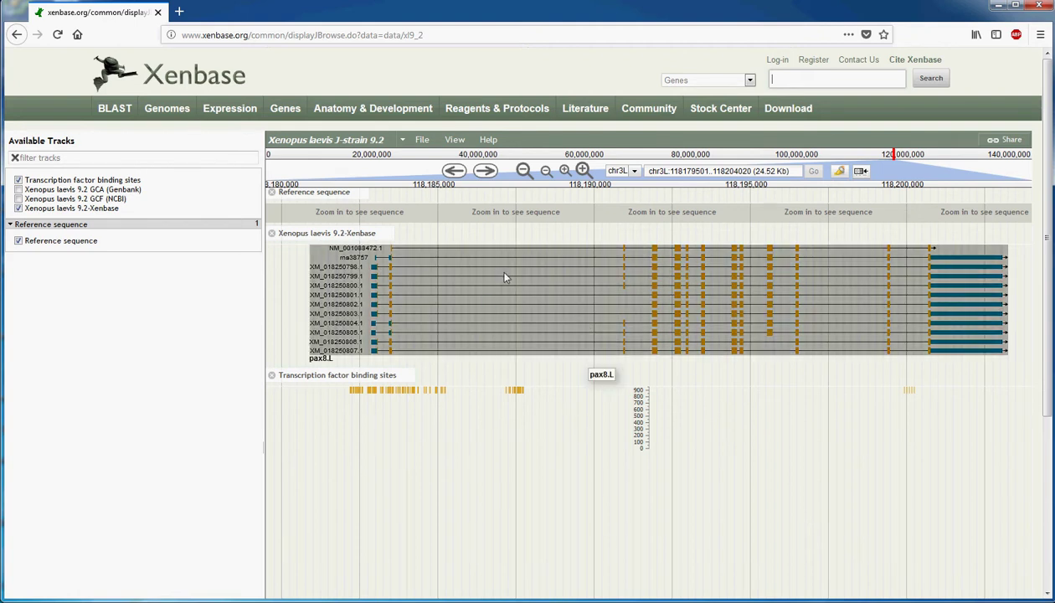
Request the feature sequence of the pax8.L gene in the Xenopus laevis 9.2-Xenbase track and move the transcript prompt aside.
{"action": "right_click", "coordinate": [542, 293]}
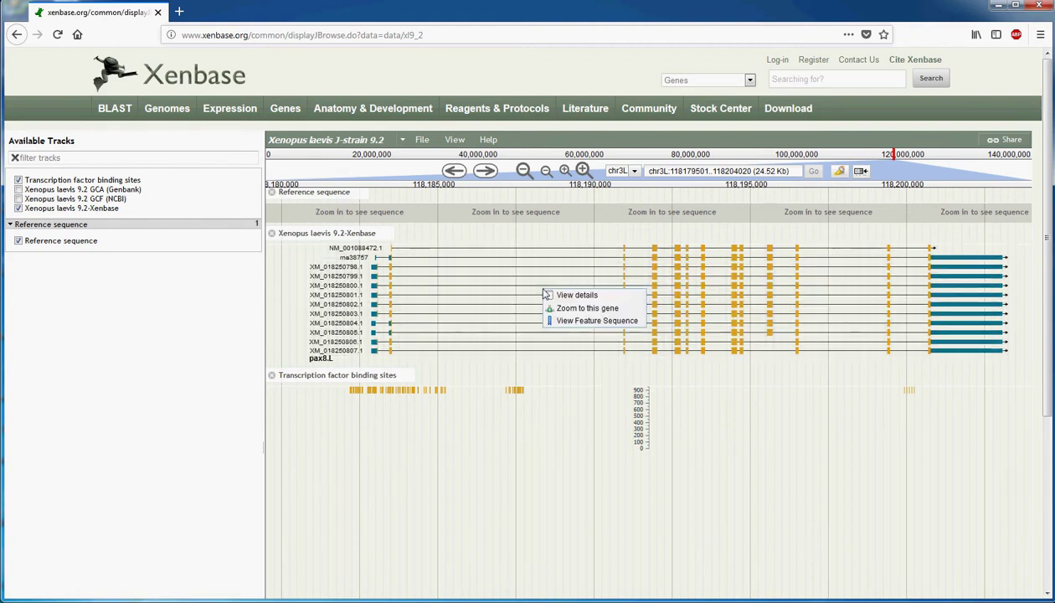
{"action": "left_click", "coordinate": [569, 322]}
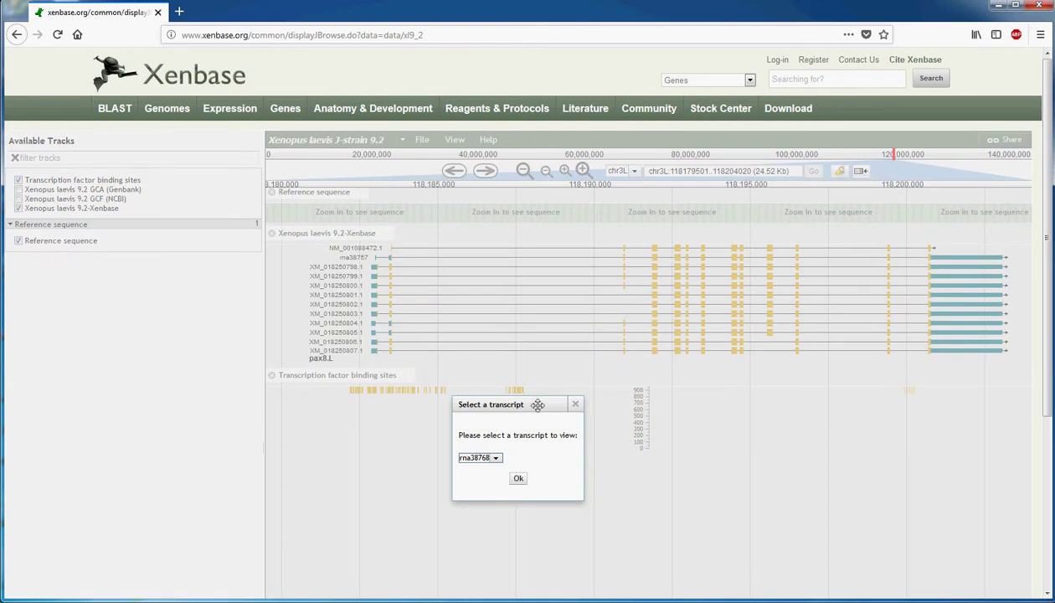
{"action": "left_click_drag", "start_coordinate": [533, 408], "coordinate": [584, 372]}
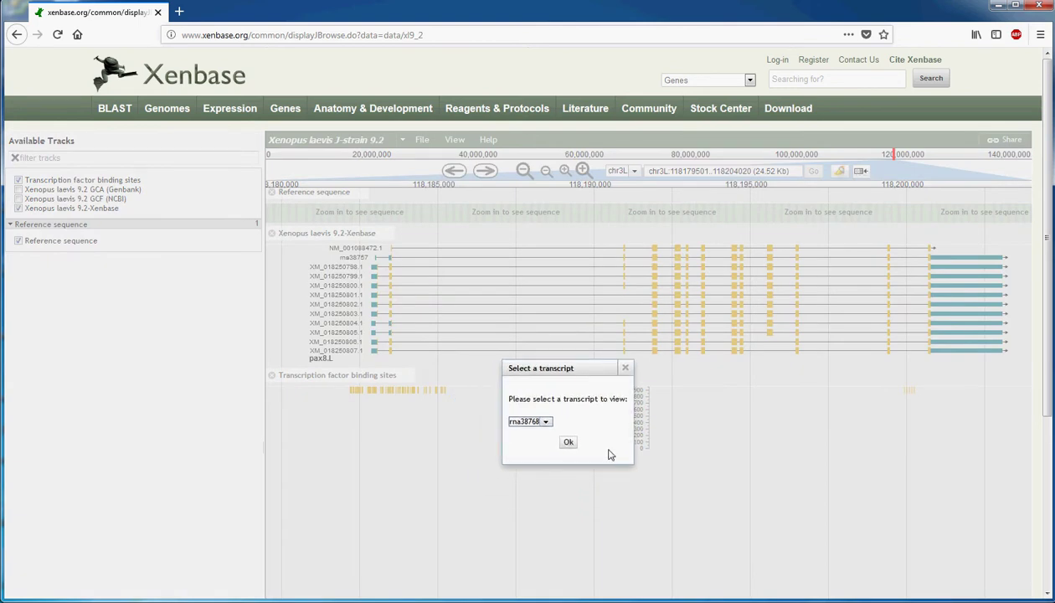
Examine which pax8.L transcripts are offered for viewing and compare them with the gene models in the track.
{"action": "left_click", "coordinate": [546, 422]}
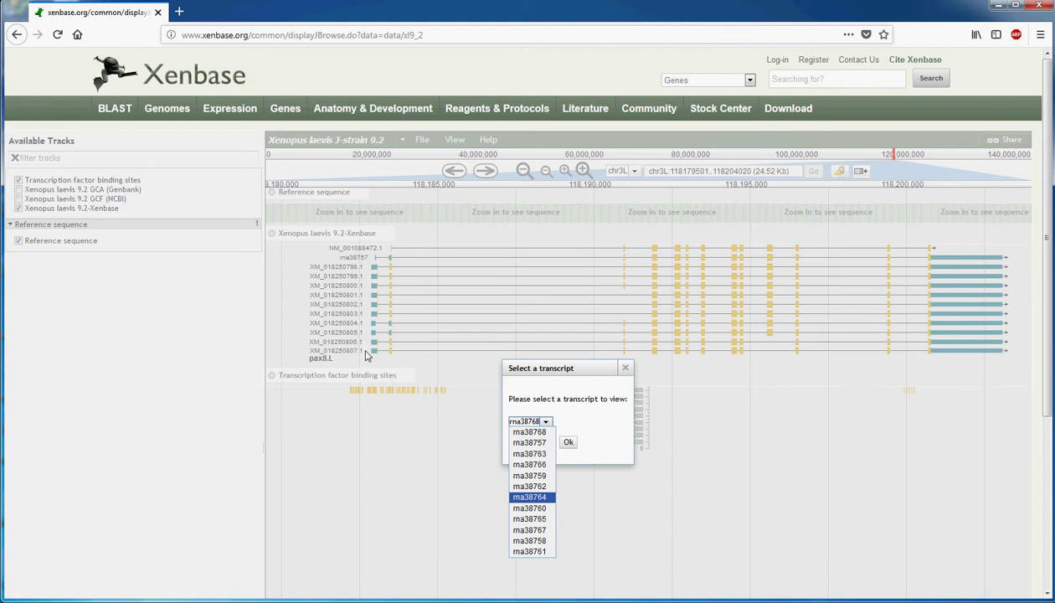
{"action": "left_click", "coordinate": [549, 422]}
{"action": "left_click", "coordinate": [549, 423]}
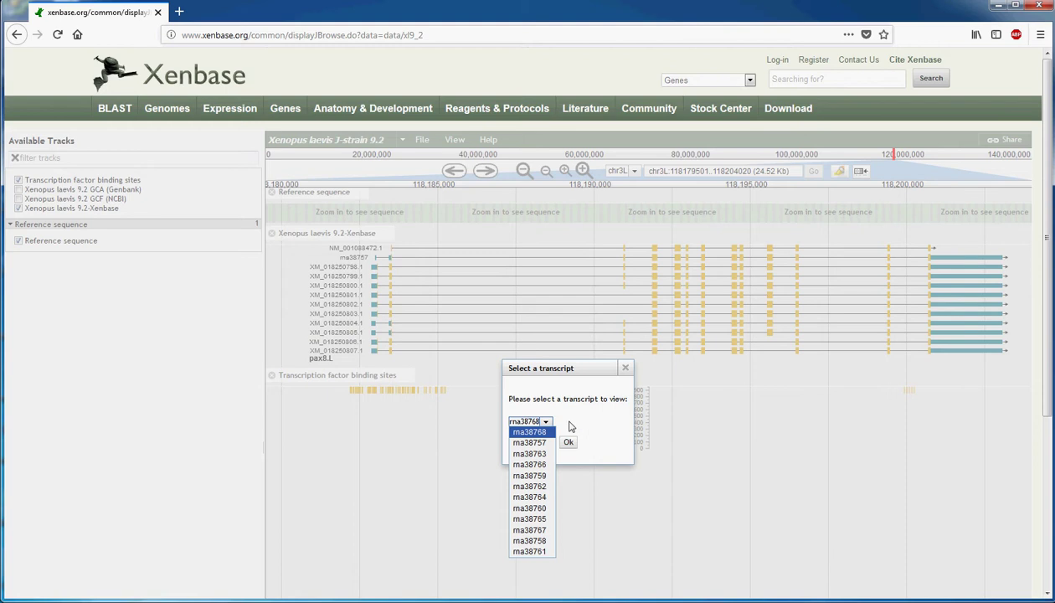
{"action": "left_click", "coordinate": [559, 416]}
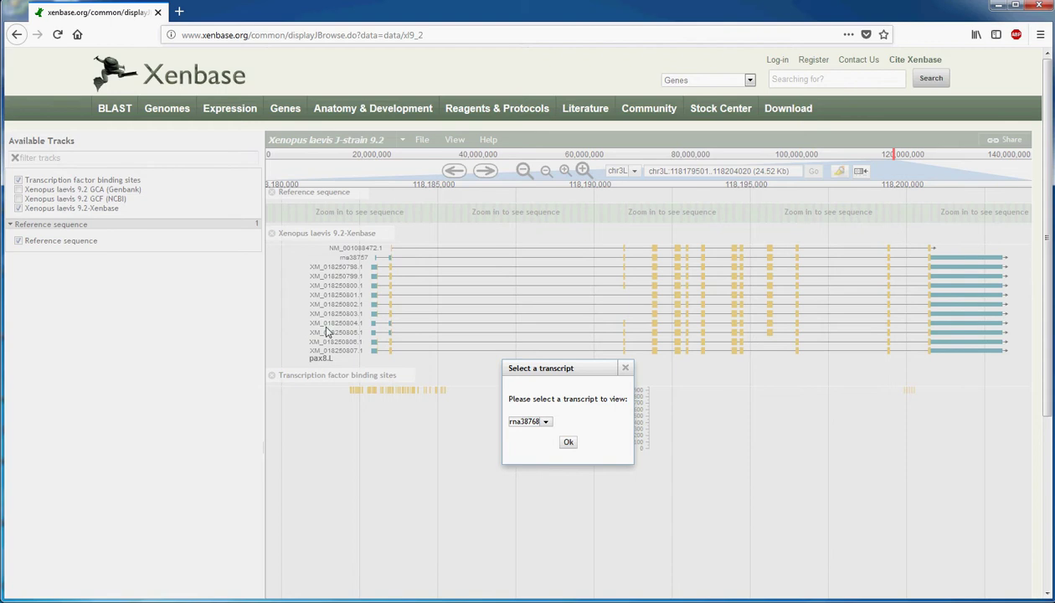
{"action": "left_click", "coordinate": [546, 422]}
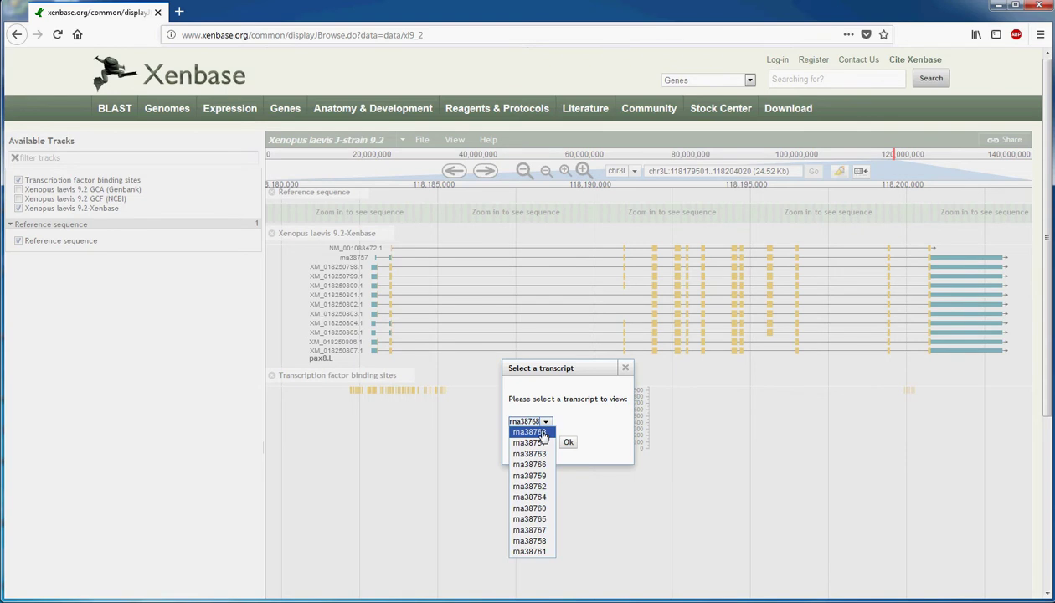
{"action": "left_click", "coordinate": [546, 423]}
{"action": "left_click", "coordinate": [547, 423]}
{"action": "left_click", "coordinate": [548, 424]}
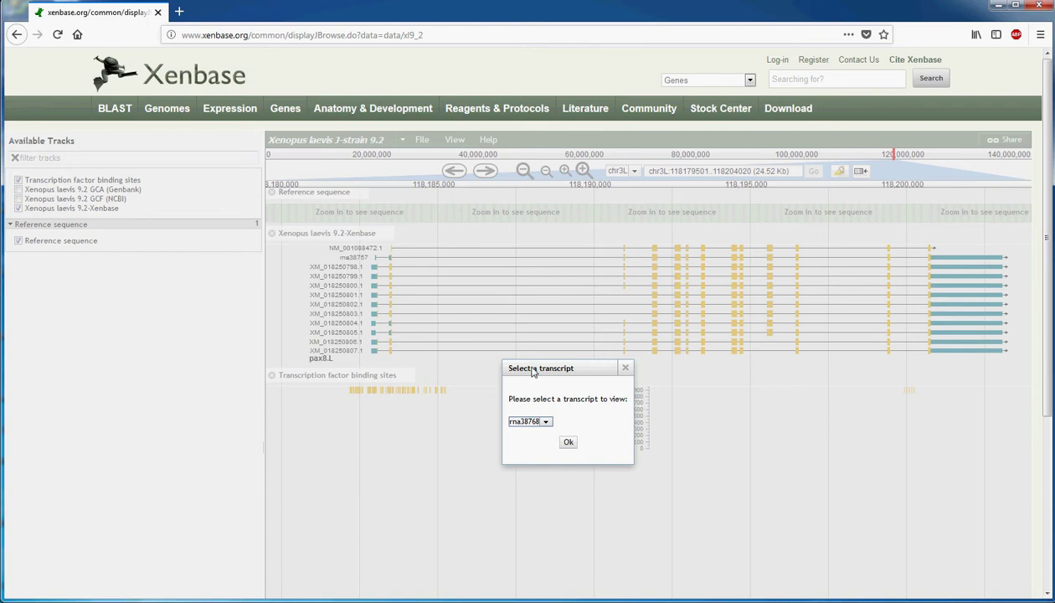
Choose transcript rna38763, open its feature sequence and move the viewer to uncover the transcript names in the track.
{"action": "left_click", "coordinate": [545, 423]}
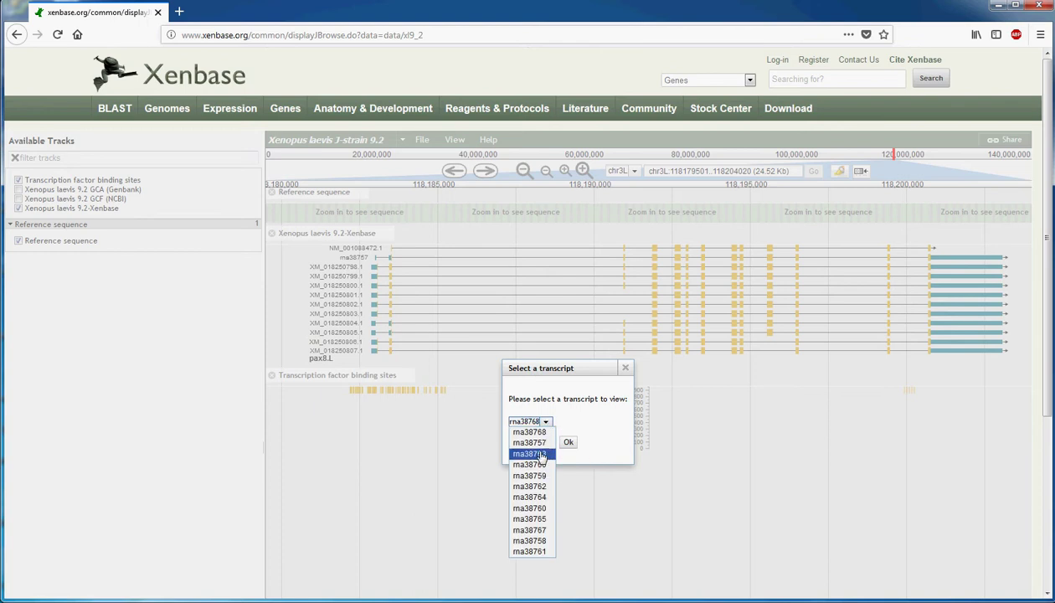
{"action": "left_click", "coordinate": [542, 455]}
{"action": "left_click", "coordinate": [568, 442]}
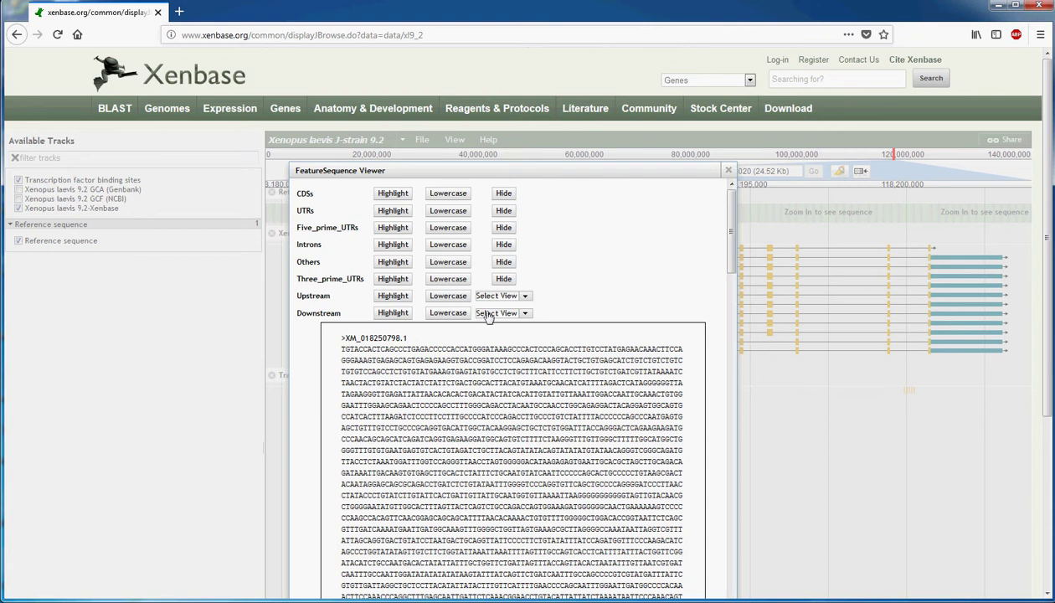
{"action": "left_click_drag", "start_coordinate": [541, 170], "coordinate": [650, 166]}
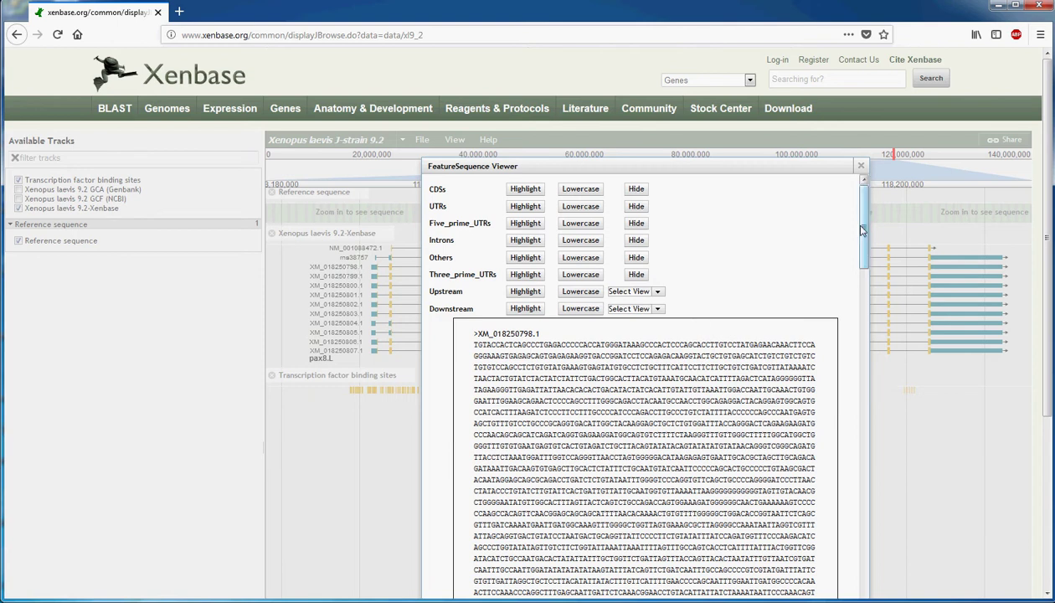
{"action": "left_click_drag", "start_coordinate": [863, 243], "coordinate": [850, 189]}
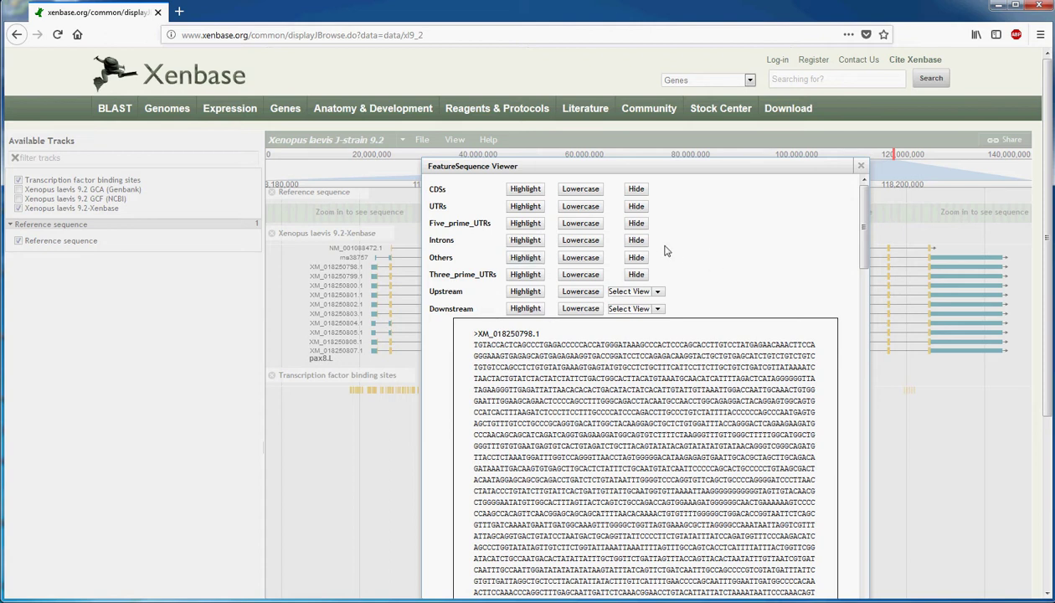
Try highlighting the introns and setting the five-prime UTRs in lowercase, reverting each change.
{"action": "left_click", "coordinate": [525, 241]}
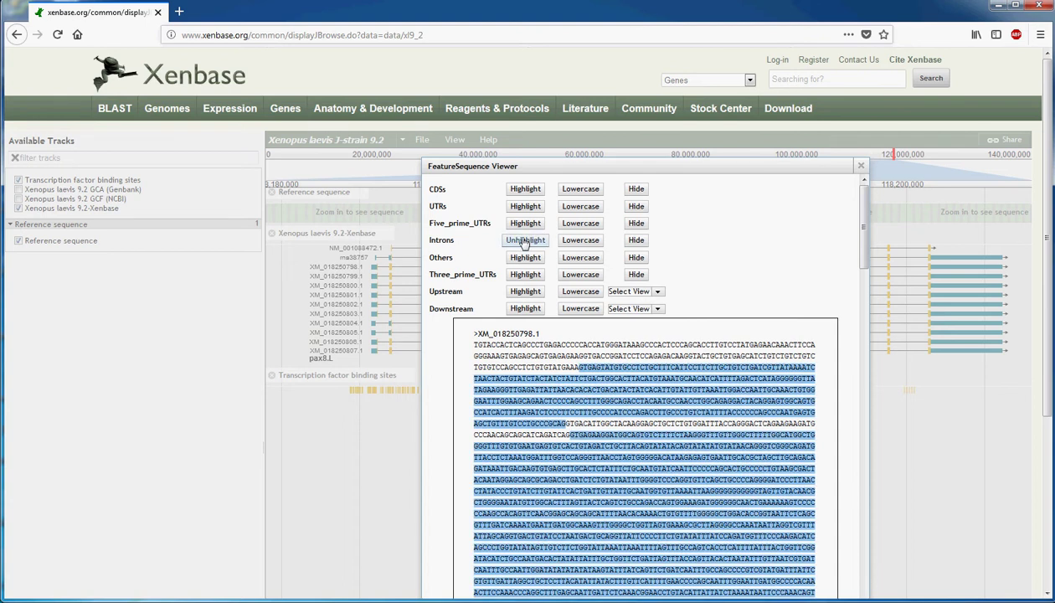
{"action": "left_click", "coordinate": [525, 240]}
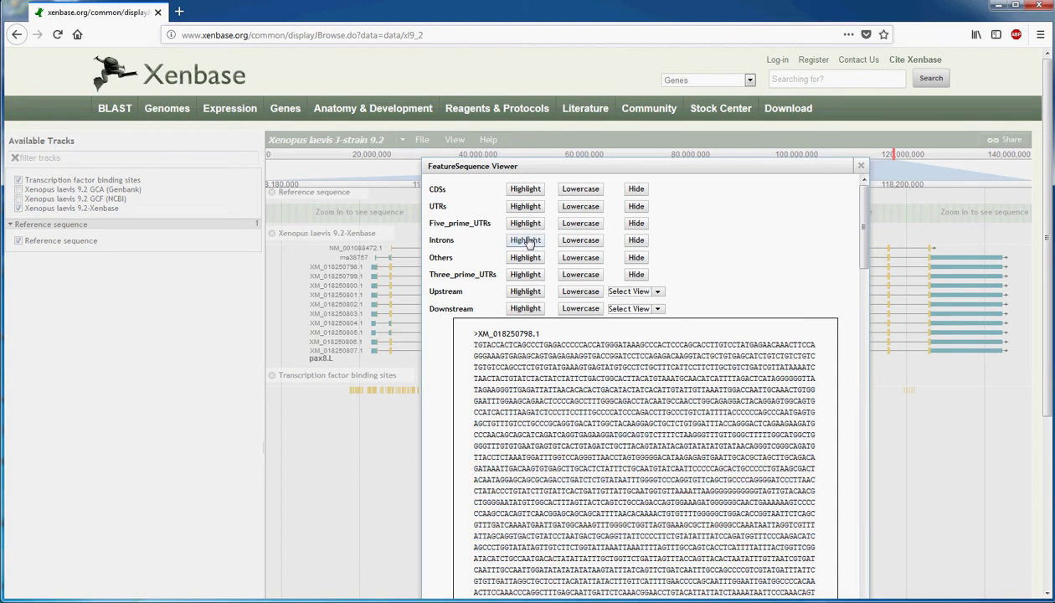
{"action": "left_click", "coordinate": [581, 224]}
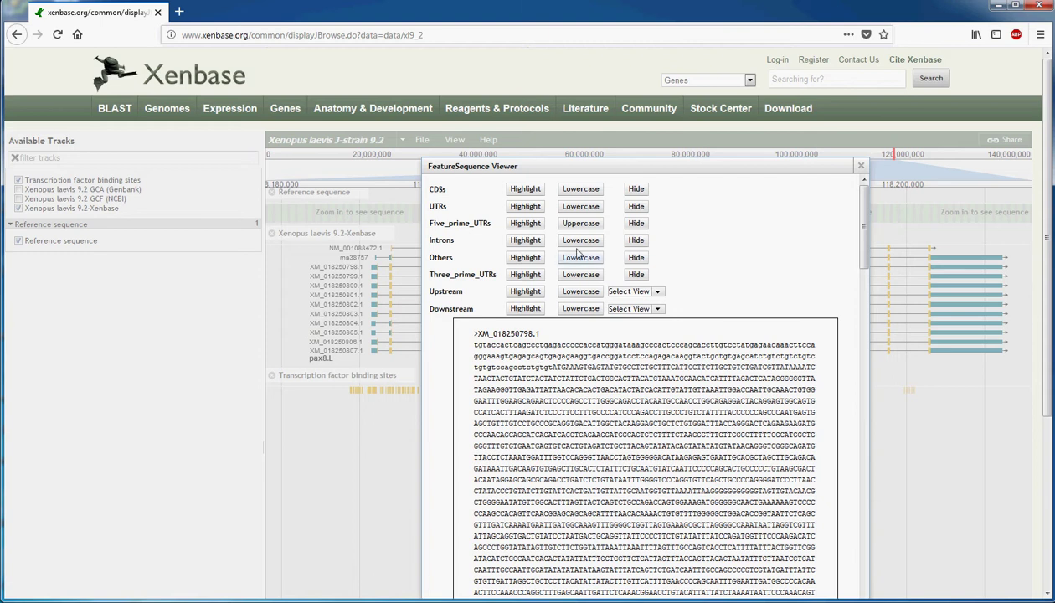
{"action": "left_click", "coordinate": [576, 230]}
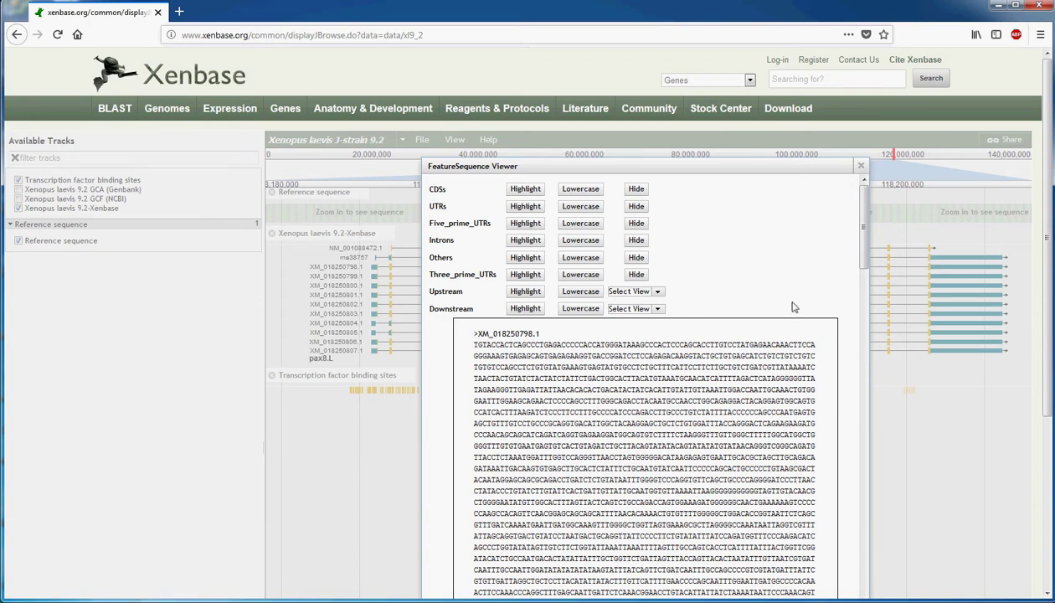
Hide the CDSs, UTRs, five-prime UTRs, introns, others and three-prime UTRs in the transcript's sequence.
{"action": "left_click", "coordinate": [637, 190]}
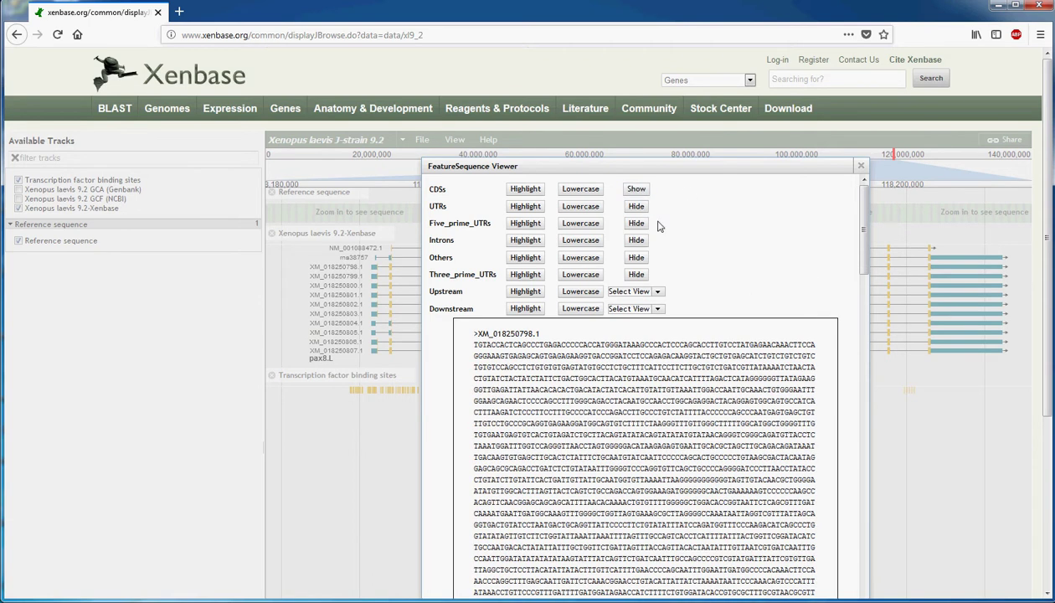
{"action": "left_click", "coordinate": [638, 208]}
{"action": "left_click", "coordinate": [637, 224]}
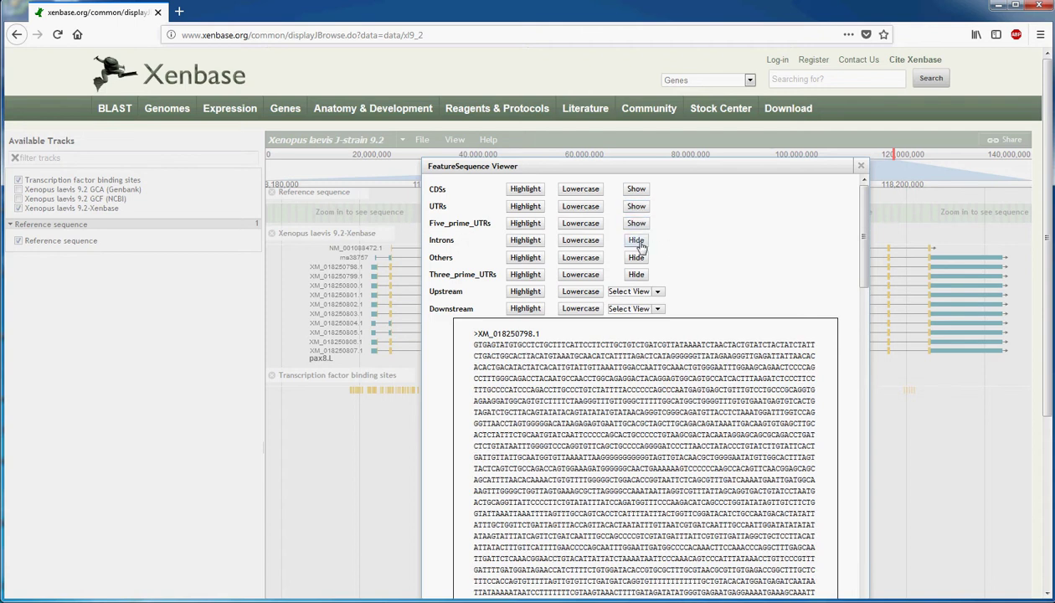
{"action": "left_click", "coordinate": [638, 241]}
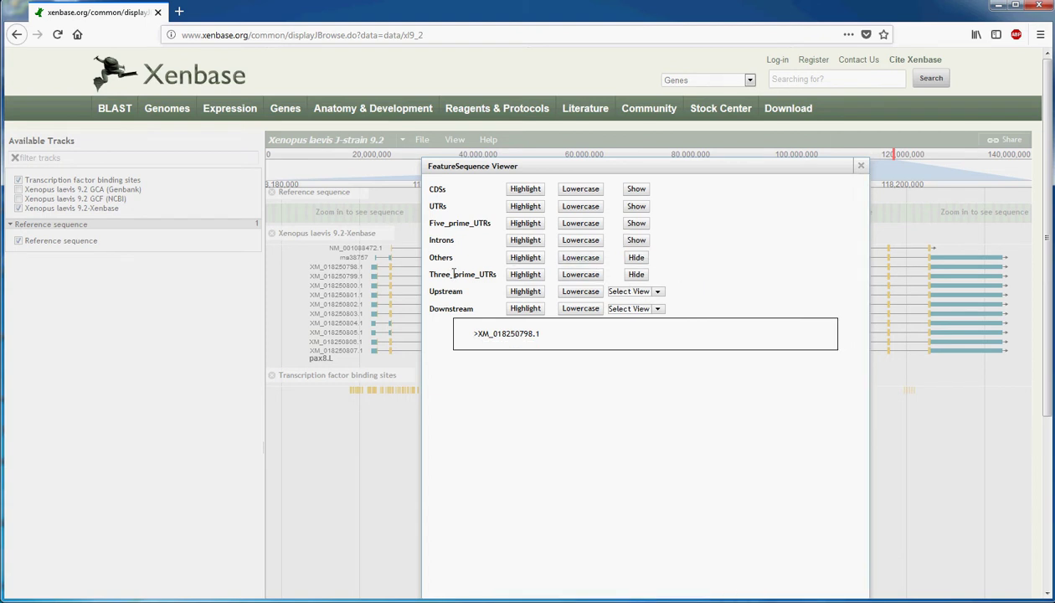
{"action": "left_click", "coordinate": [642, 261]}
{"action": "left_click", "coordinate": [635, 275]}
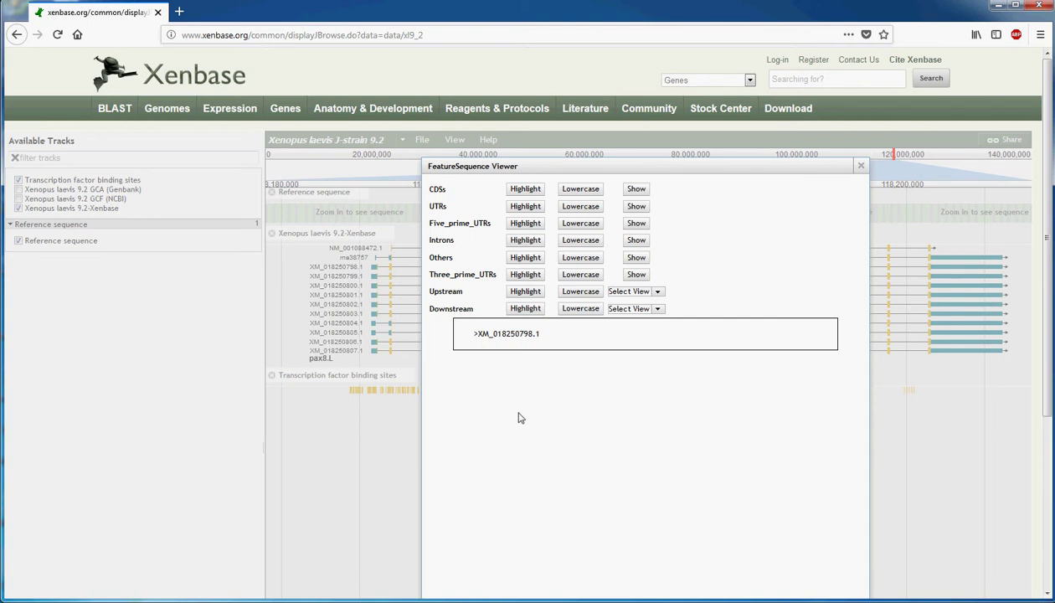
Show the CDSs and five-prime UTRs, highlight the five-prime UTRs, and briefly select the whole displayed sequence text.
{"action": "left_click", "coordinate": [632, 189]}
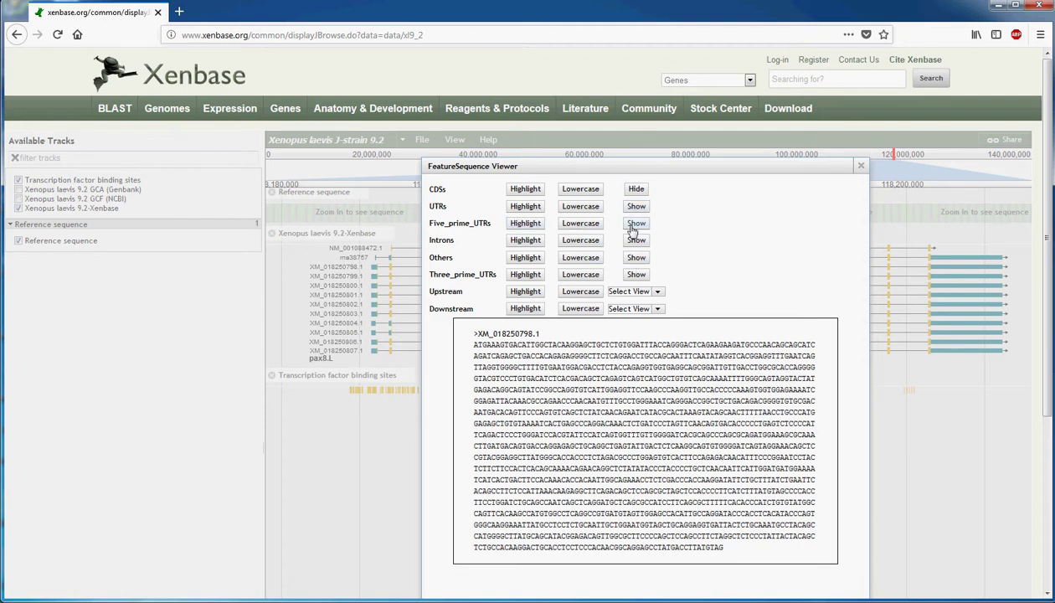
{"action": "left_click", "coordinate": [634, 224]}
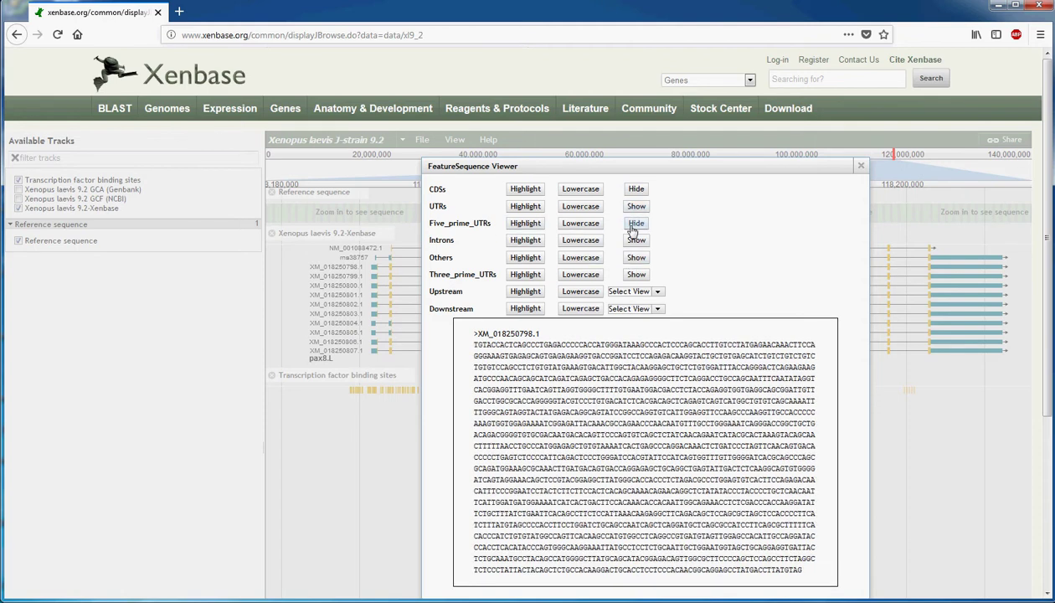
{"action": "left_click", "coordinate": [528, 223]}
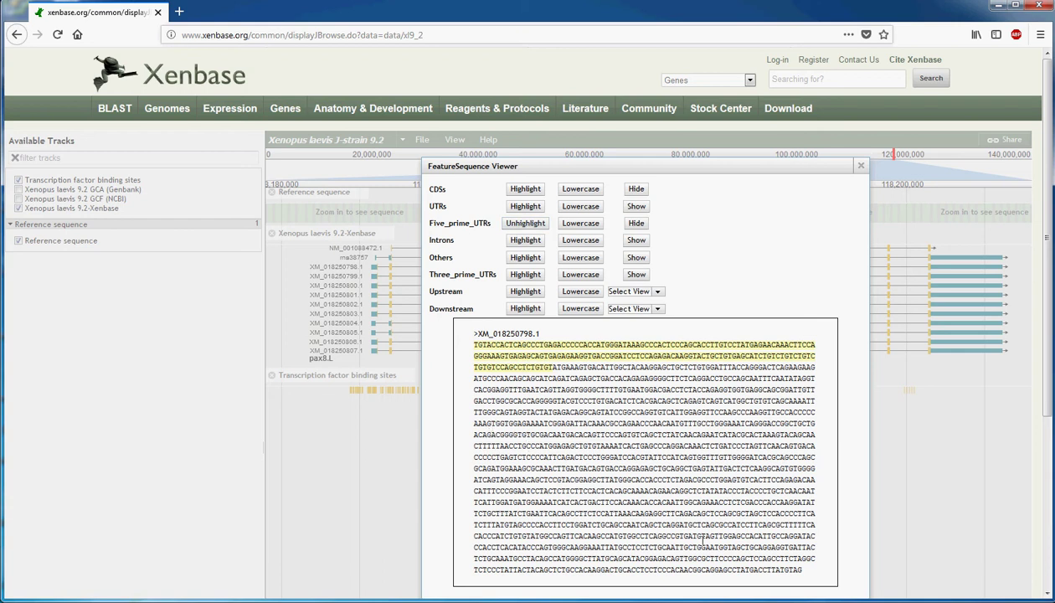
{"action": "left_click_drag", "start_coordinate": [806, 573], "coordinate": [475, 344]}
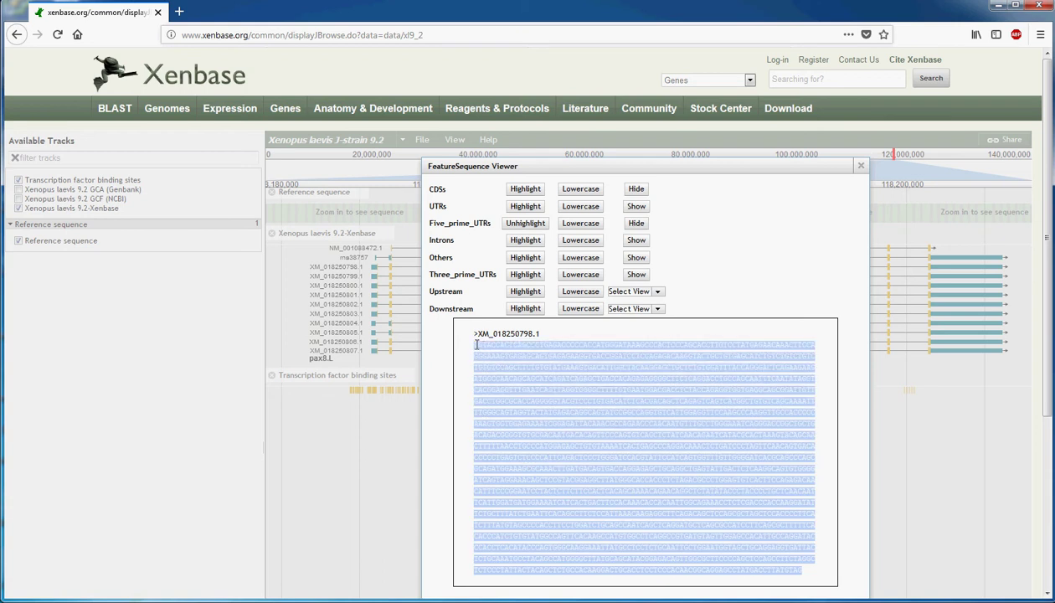
{"action": "left_click", "coordinate": [533, 355]}
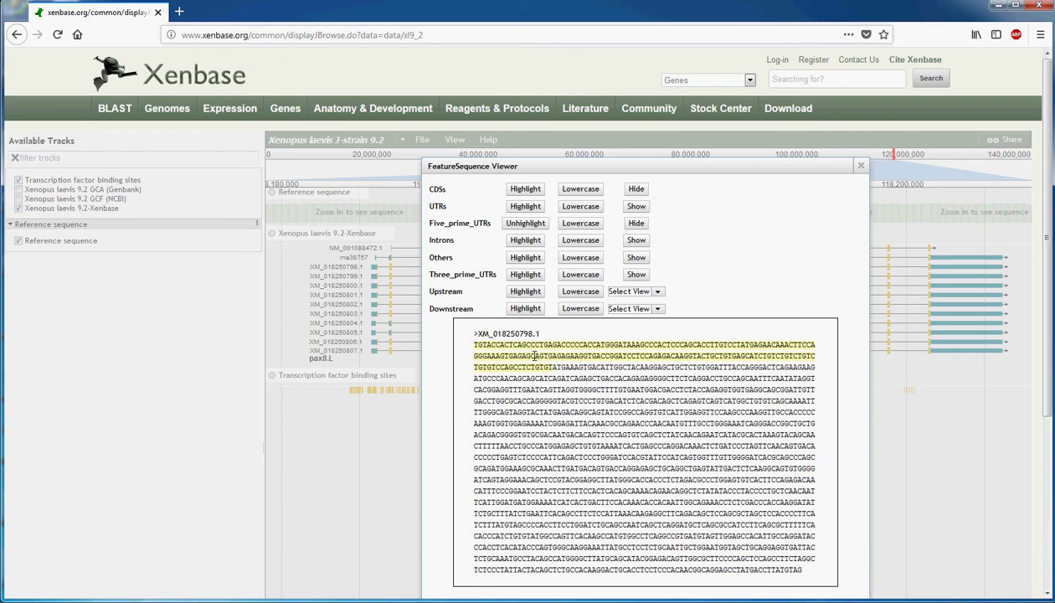
Hide the five-prime UTRs and the CDSs again.
{"action": "left_click", "coordinate": [636, 223]}
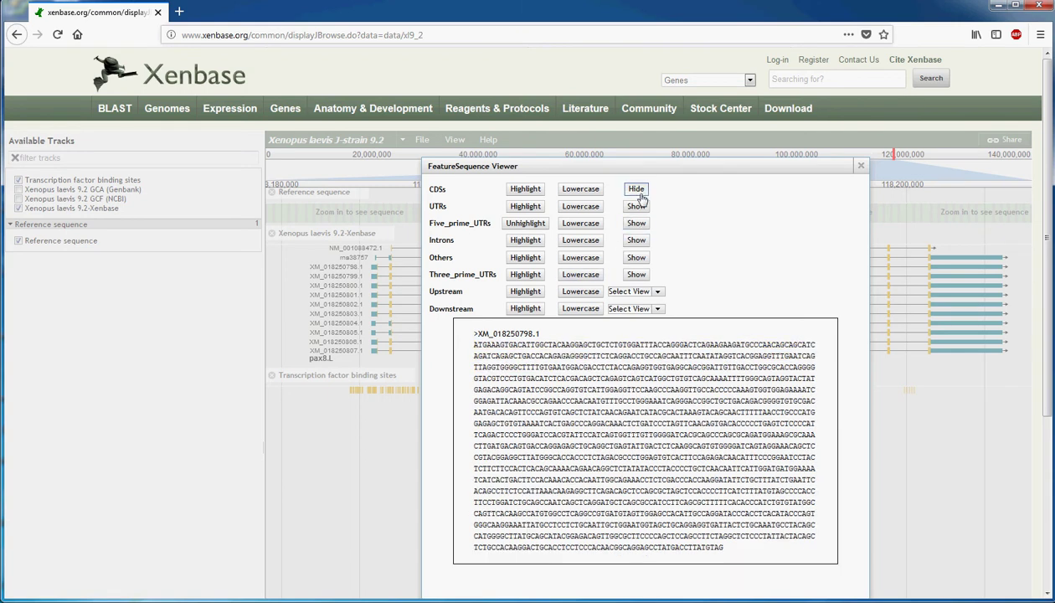
{"action": "left_click", "coordinate": [639, 193]}
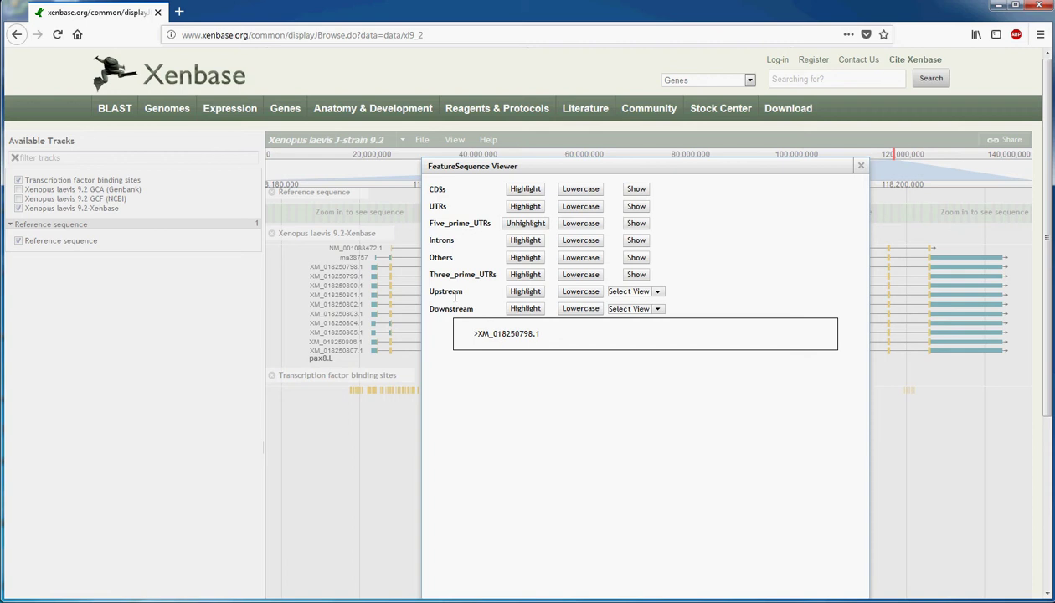
Show 500 bp upstream and 1000 bp downstream of the transcript, highlight the downstream sequence, and close the viewer.
{"action": "left_click", "coordinate": [658, 293]}
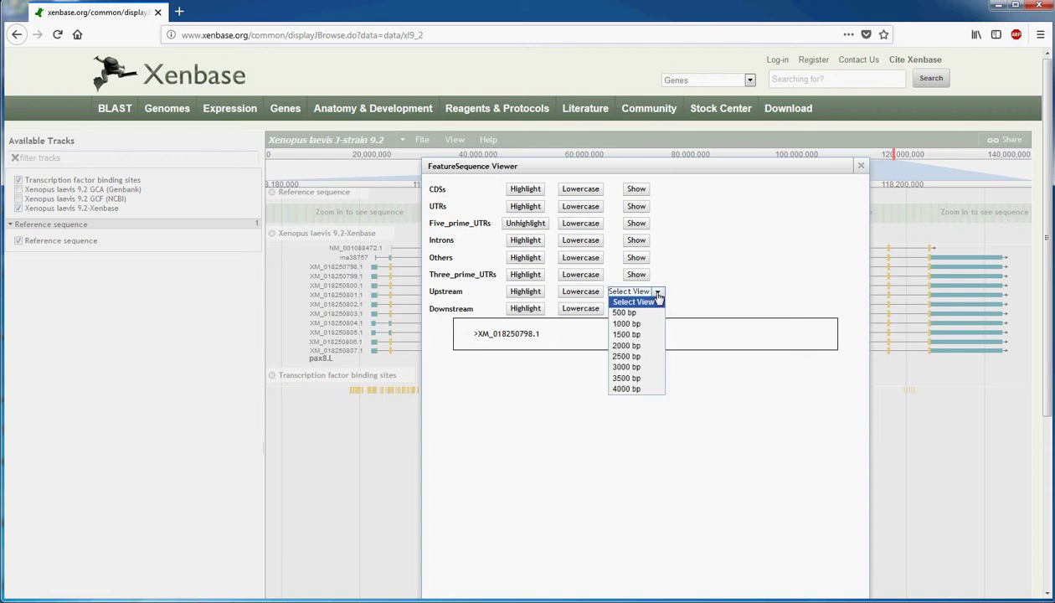
{"action": "left_click", "coordinate": [635, 314]}
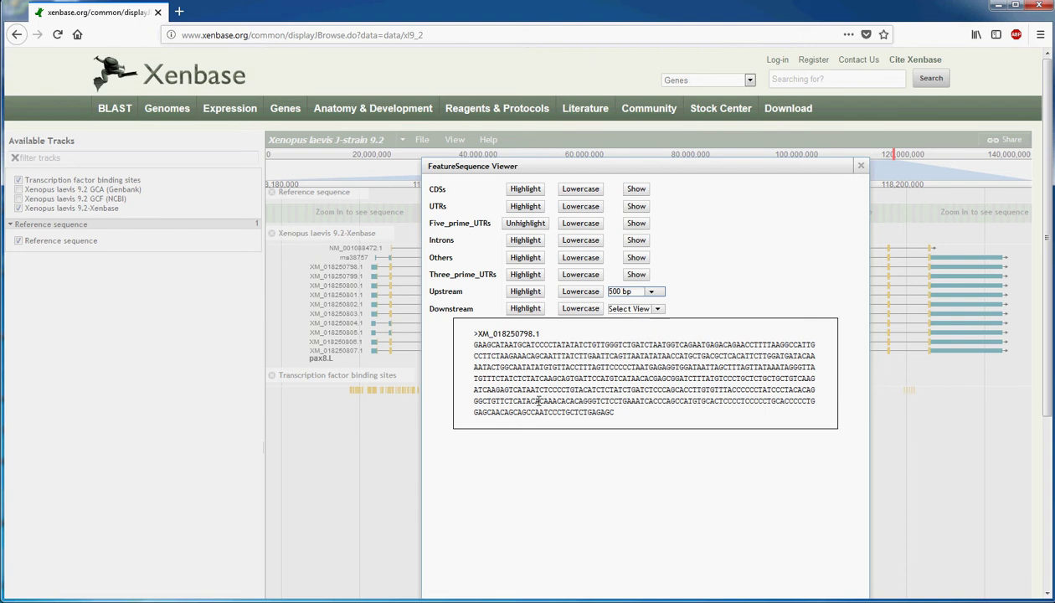
{"action": "left_click", "coordinate": [658, 309]}
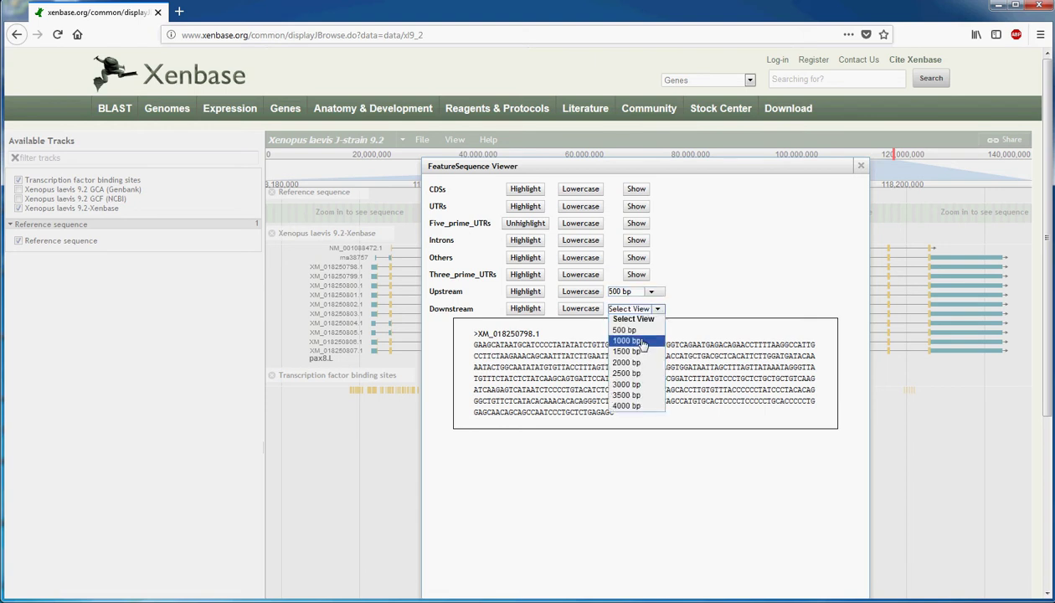
{"action": "left_click", "coordinate": [642, 342]}
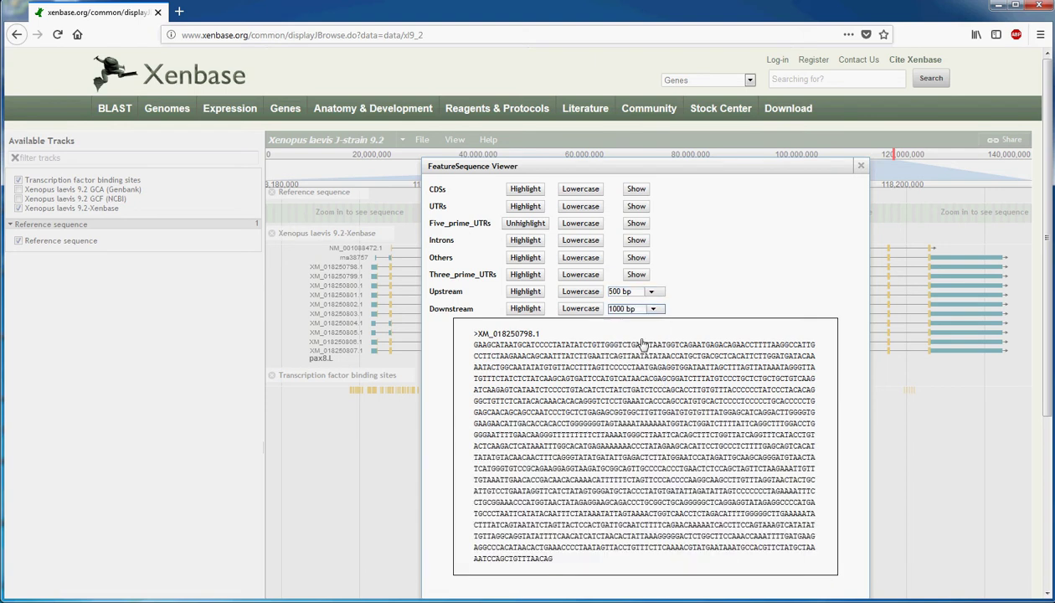
{"action": "left_click", "coordinate": [525, 308]}
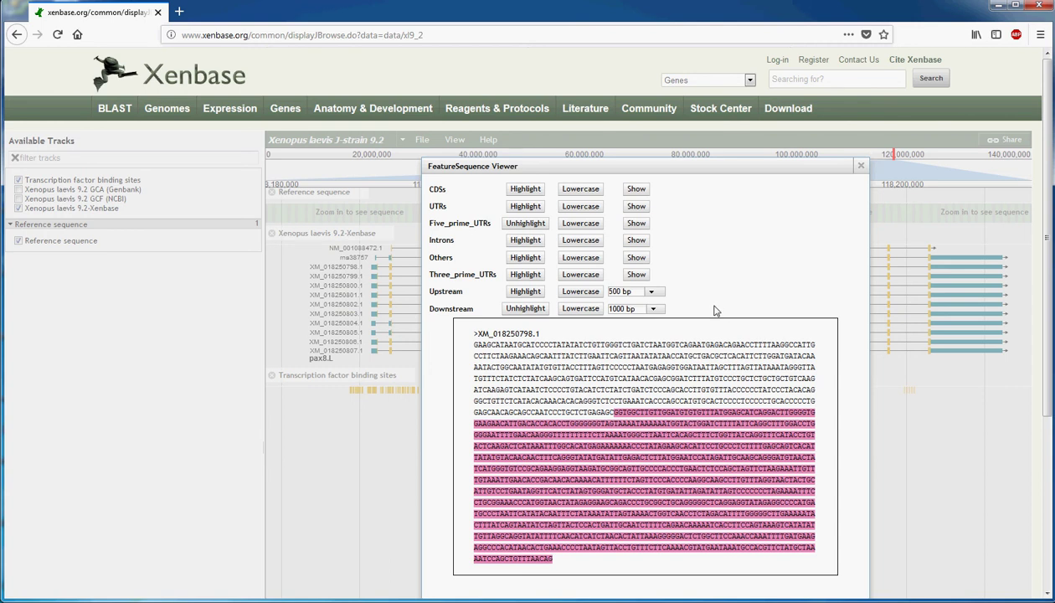
{"action": "left_click", "coordinate": [861, 167]}
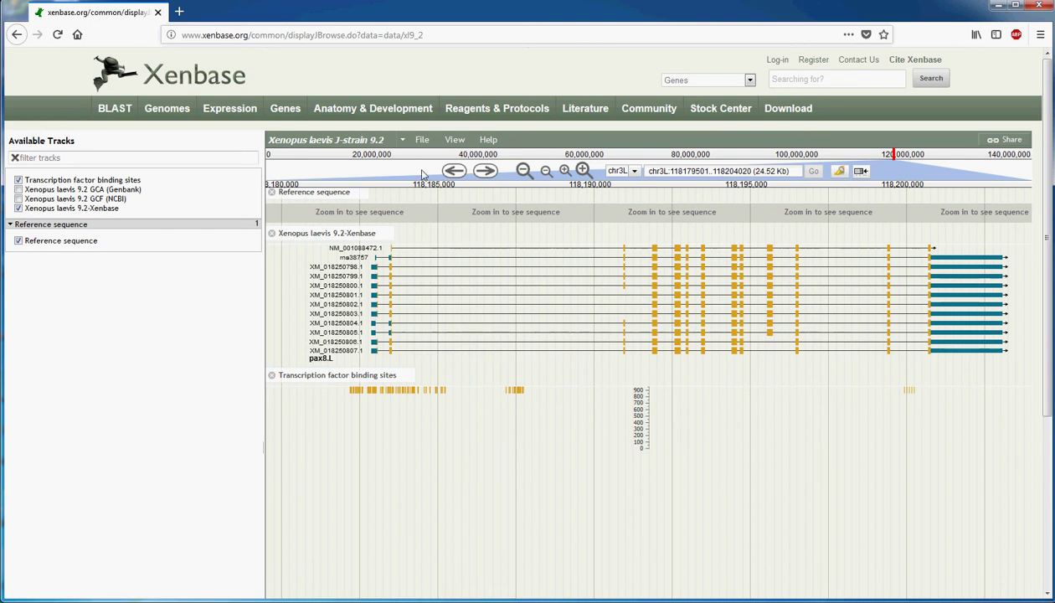
{"action": "left_click", "coordinate": [403, 141]}
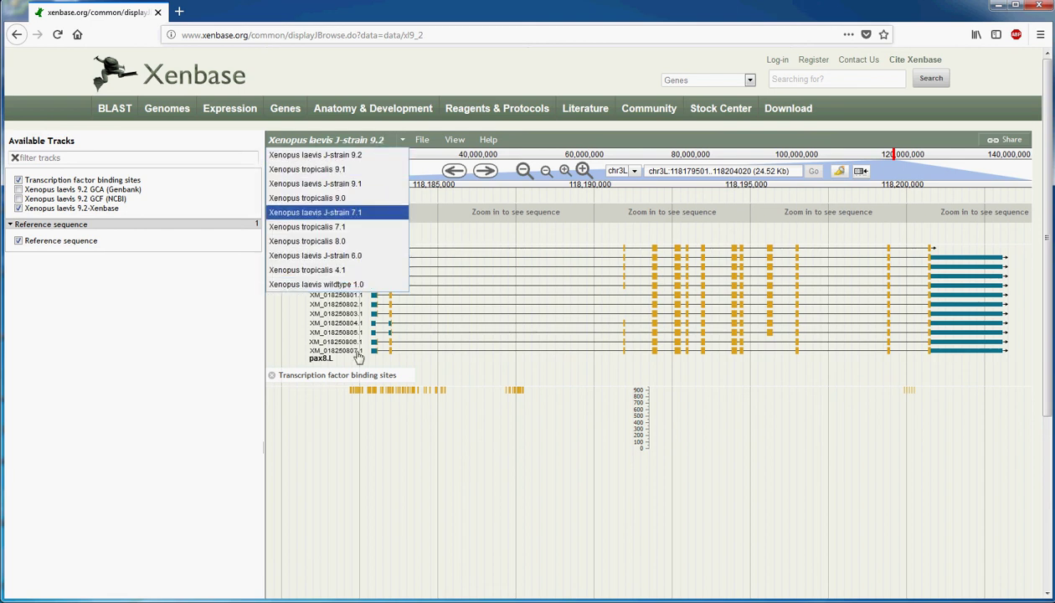
{"action": "left_click", "coordinate": [459, 486]}
{"action": "right_click", "coordinate": [516, 312]}
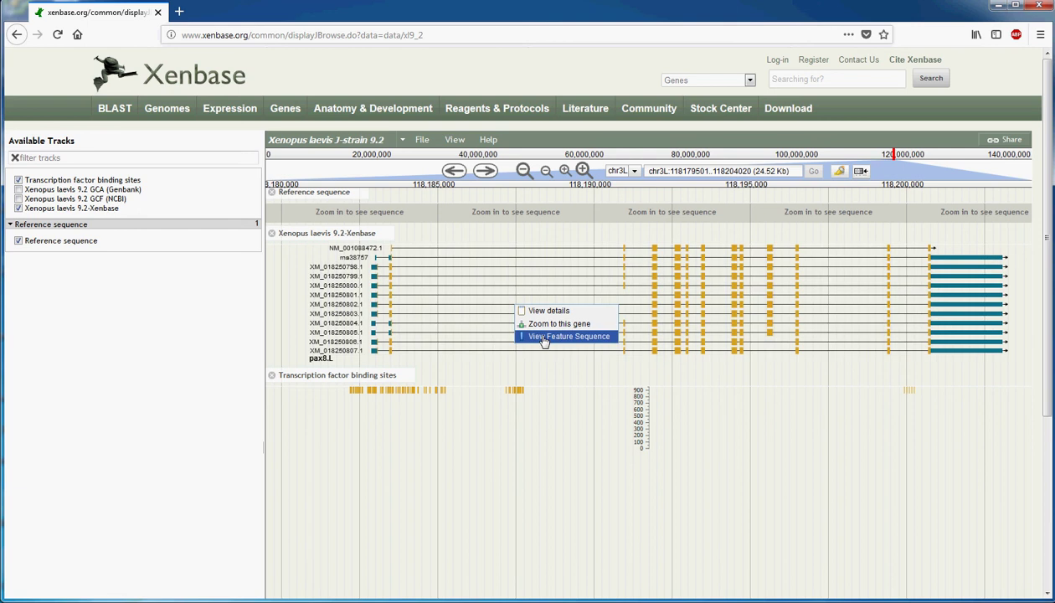
{"action": "left_click", "coordinate": [453, 462]}
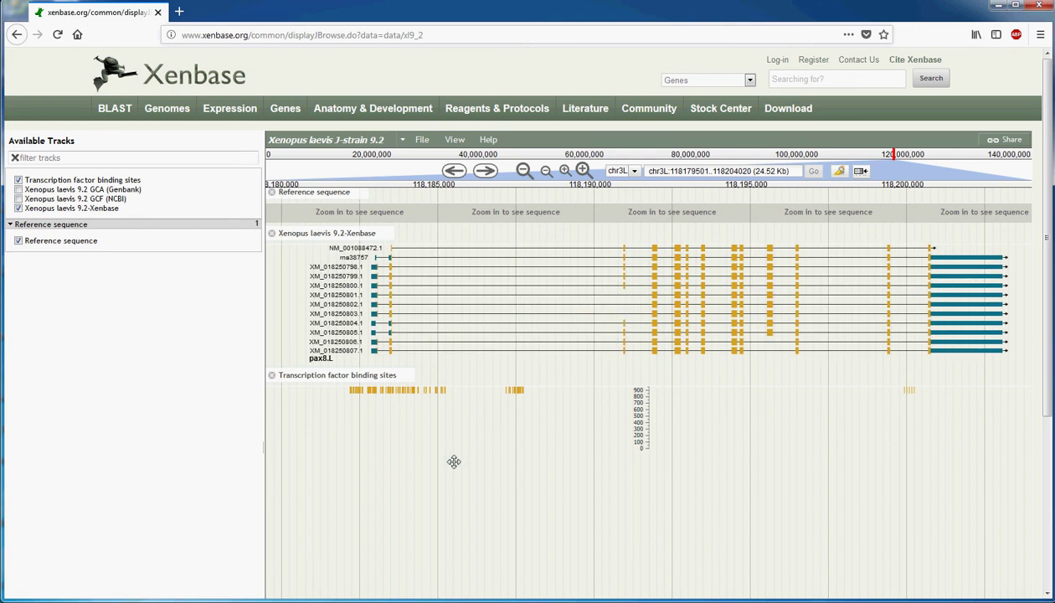